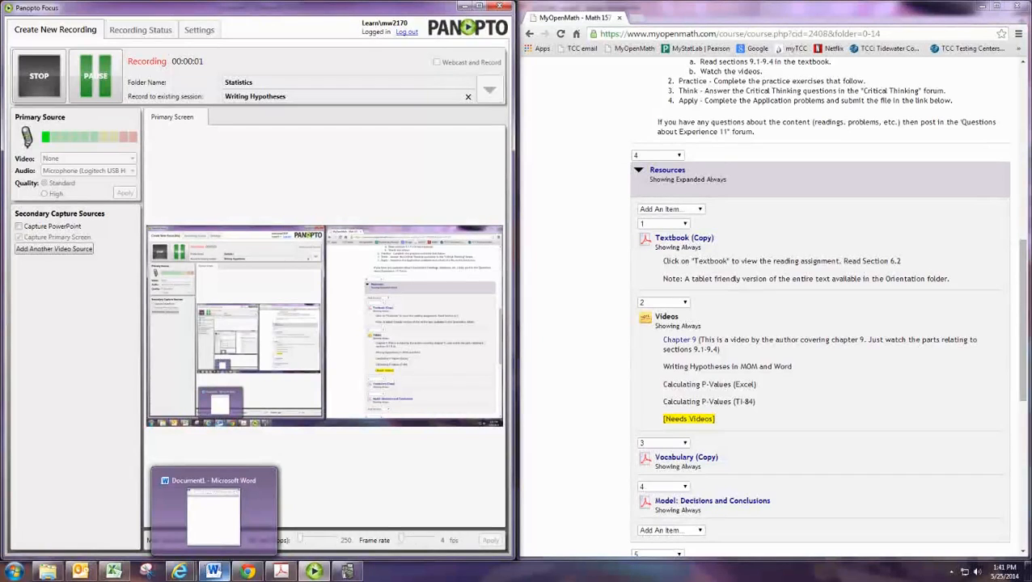
Step: Bring the blank Word document forward and open the Applications E11 assignment
left_click(213, 572)
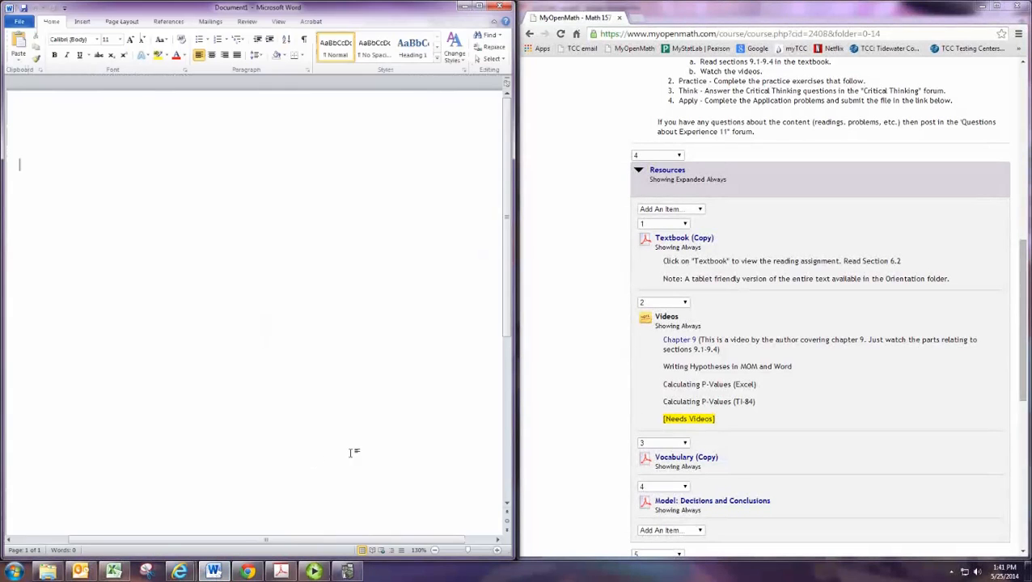
scroll(542, 412, "down", 5)
scroll(542, 411, "down", 3)
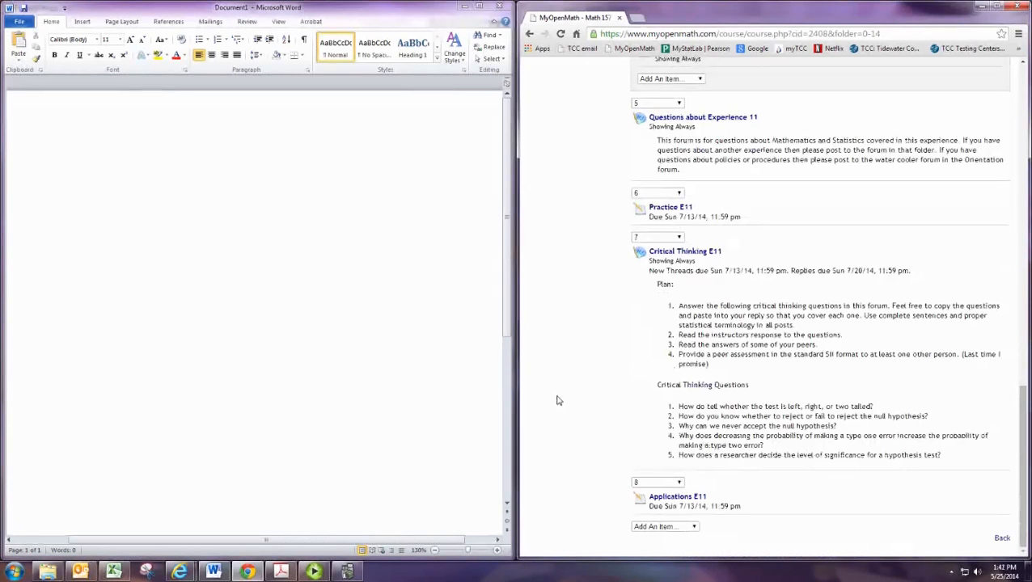
left_click(677, 497)
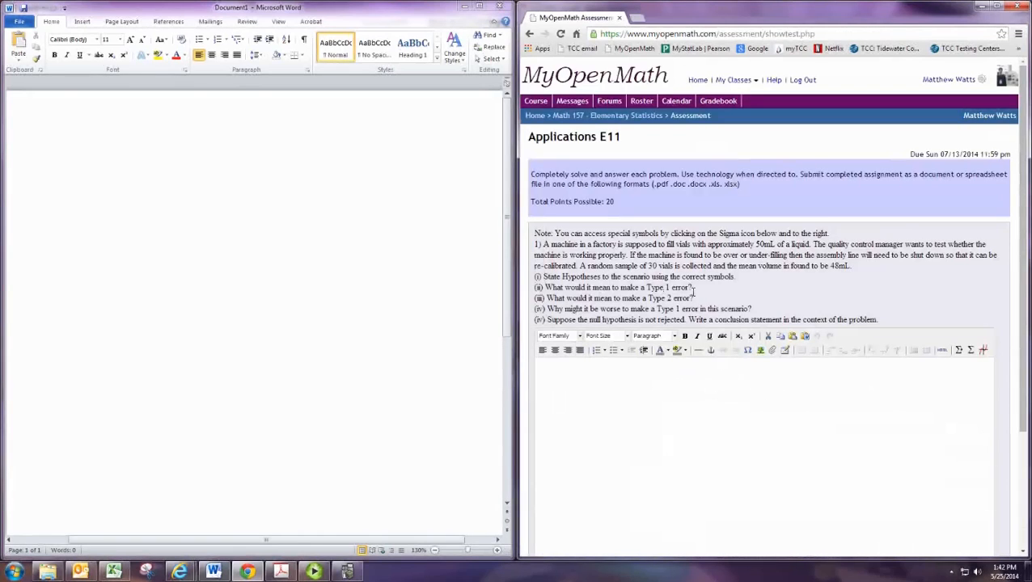
scroll(693, 291, "down", 1)
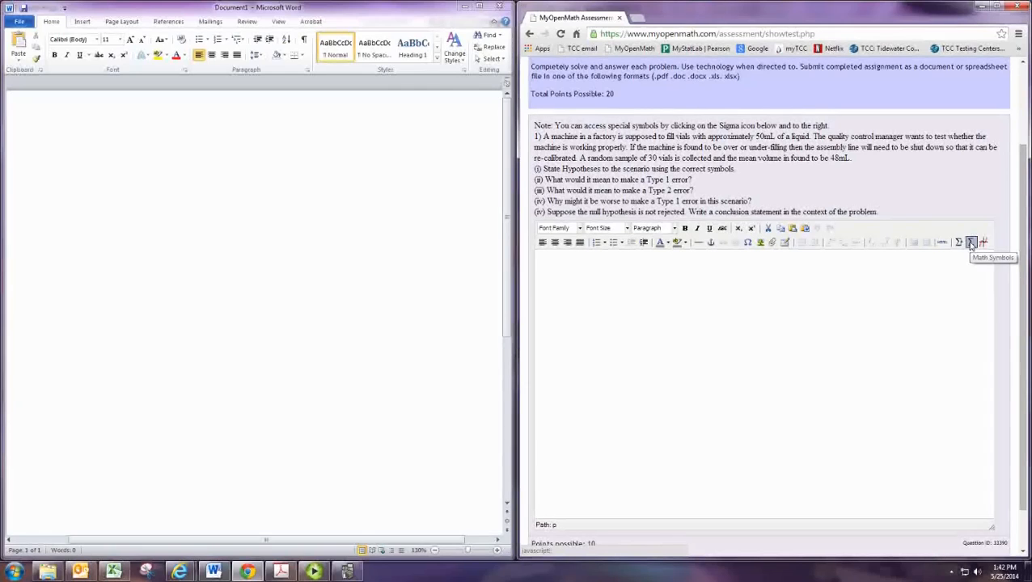
Step: Insert a subscripted variable template from the Math Symbols palette into the problem 1 answer box
left_click(971, 243)
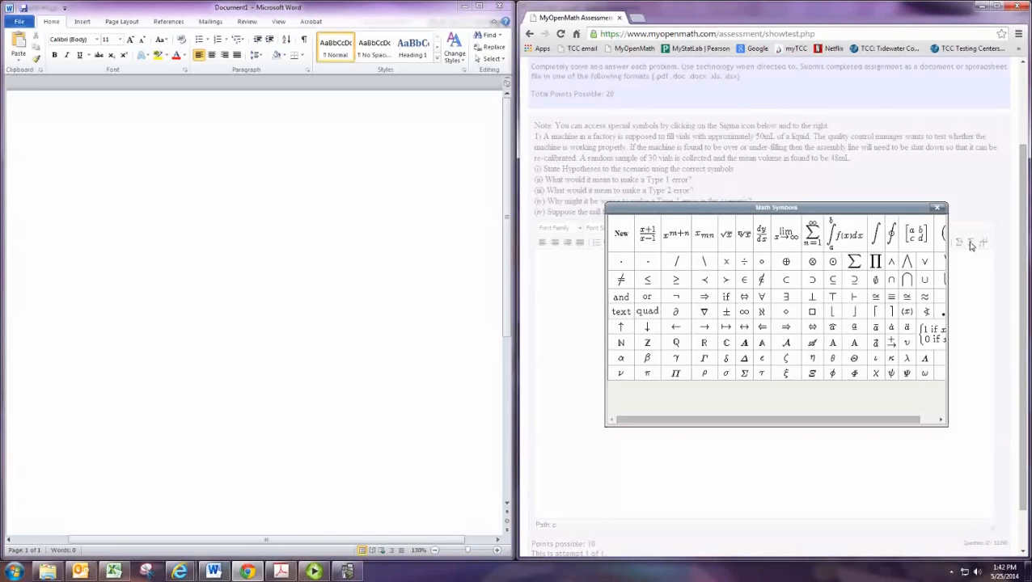
left_click_drag(768, 419, 796, 414)
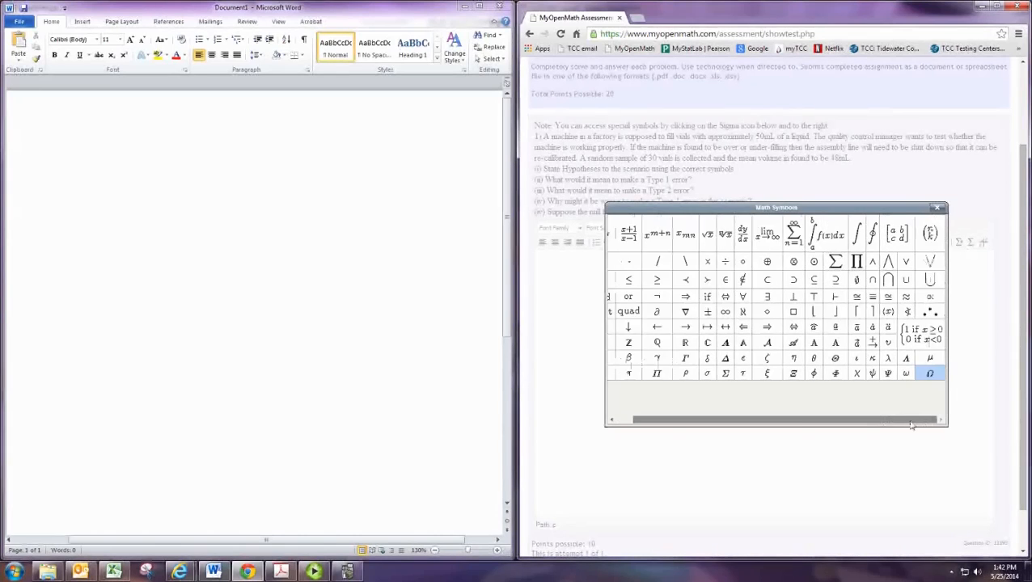
left_click(705, 236)
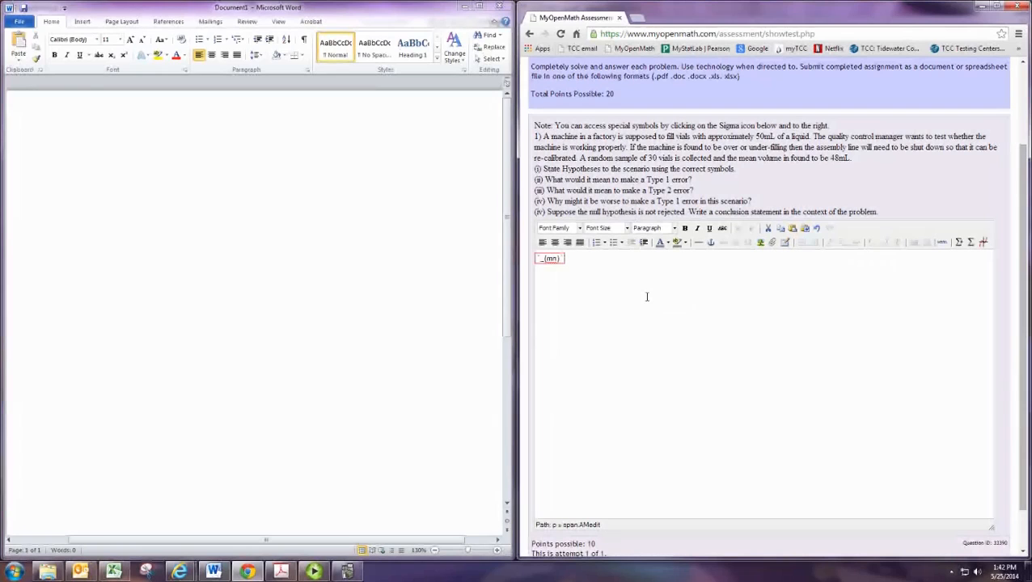
type("H")
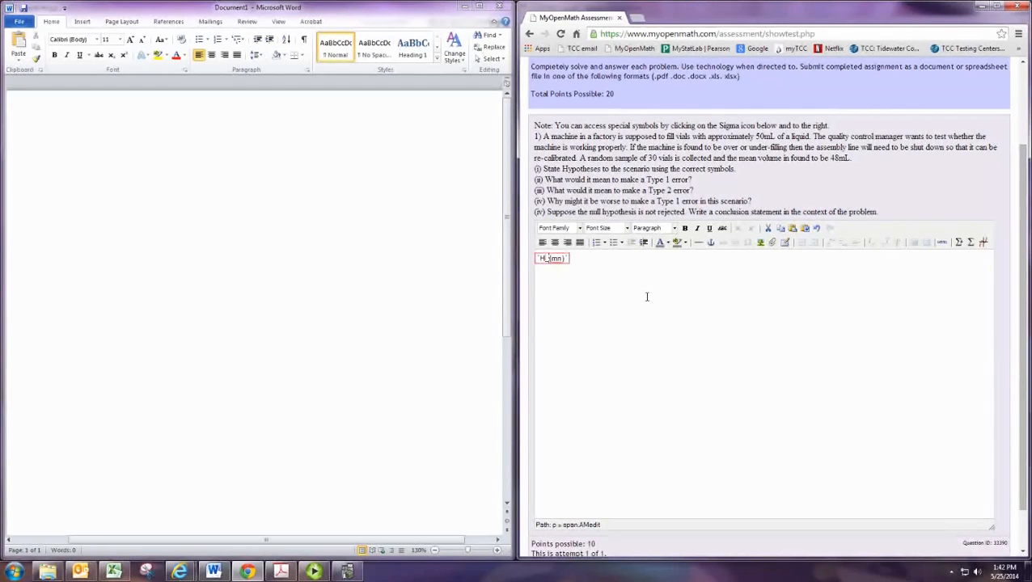
type("0")
type("}")
Step: Render the template as H with subscript 0 and reopen it as editable AsciiMath
left_click(646, 297)
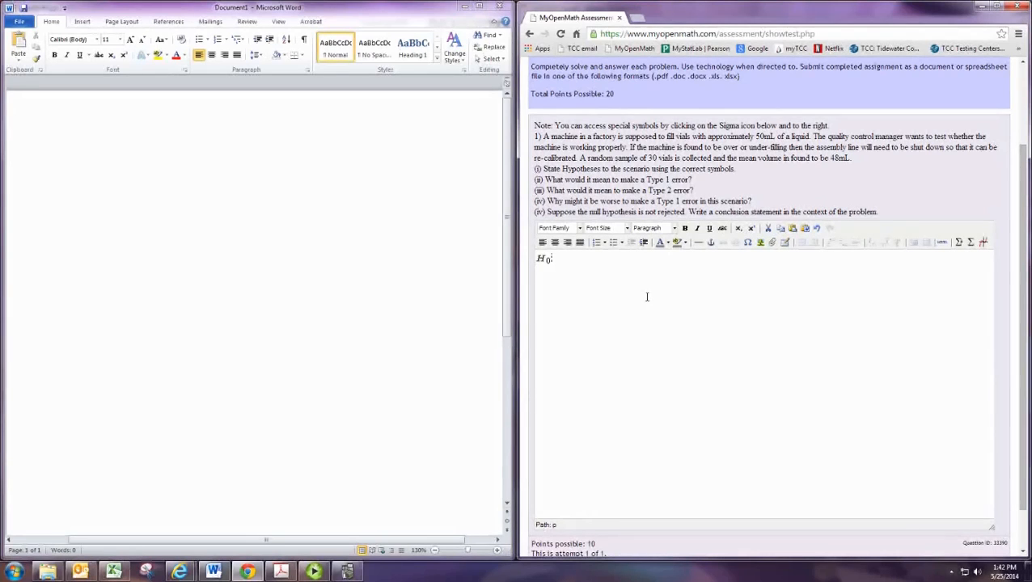
key("Home")
key("Right")
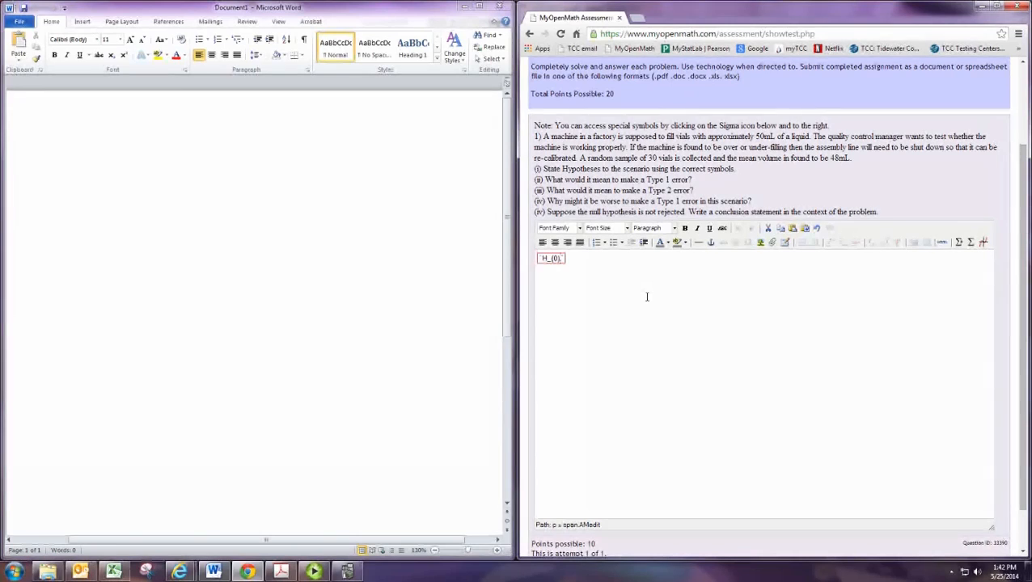
type(":")
type("p")
Step: Finish the null hypothesis as H₀: μ = 23, removing a stray p, and render it as typeset math
key("BackSpace")
type("mu")
left_click(646, 297)
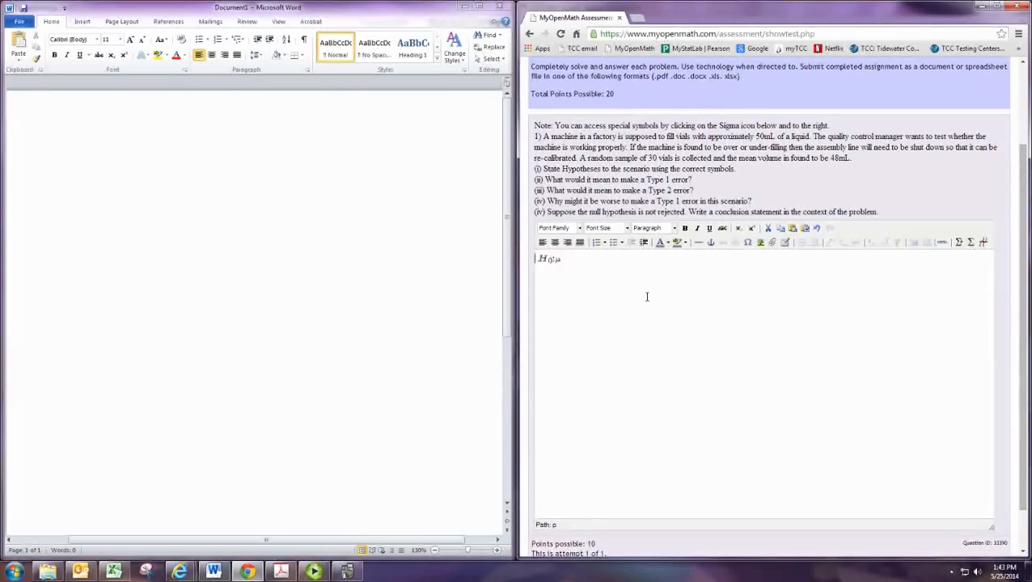
key("Left")
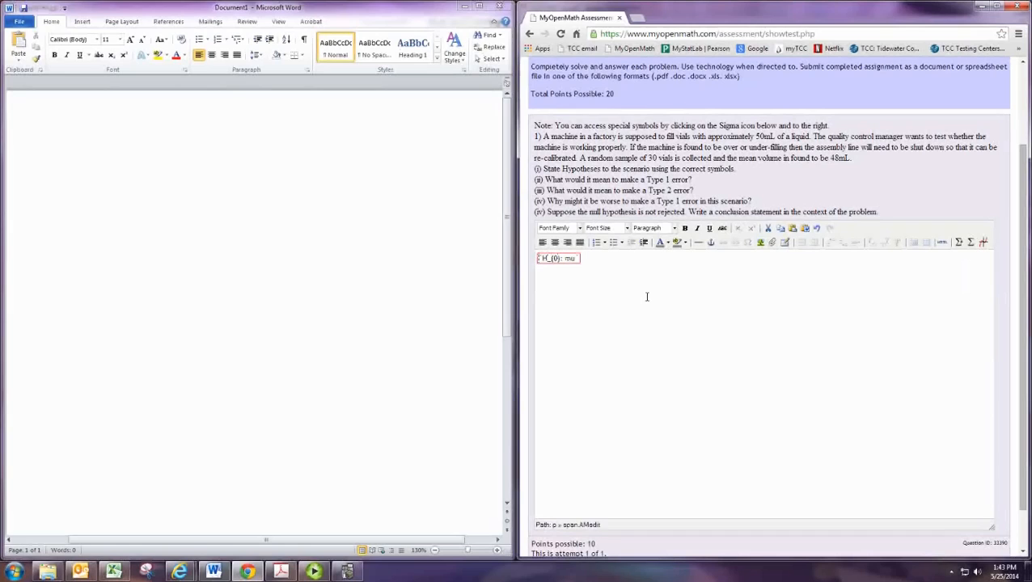
key("End")
type("=")
type("23")
left_click(646, 296)
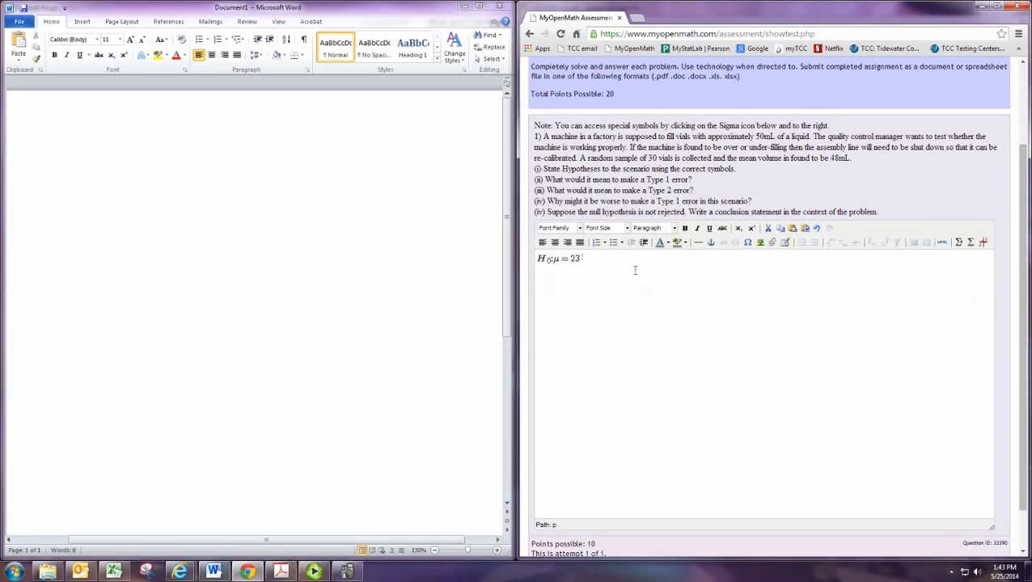
Step: Copy H₀: μ = 23 onto a new line and strip its subscript 0 and equals sign for the H₁ line
key("ctrl+a")
key("Left")
key("ctrl+v")
key("Left")
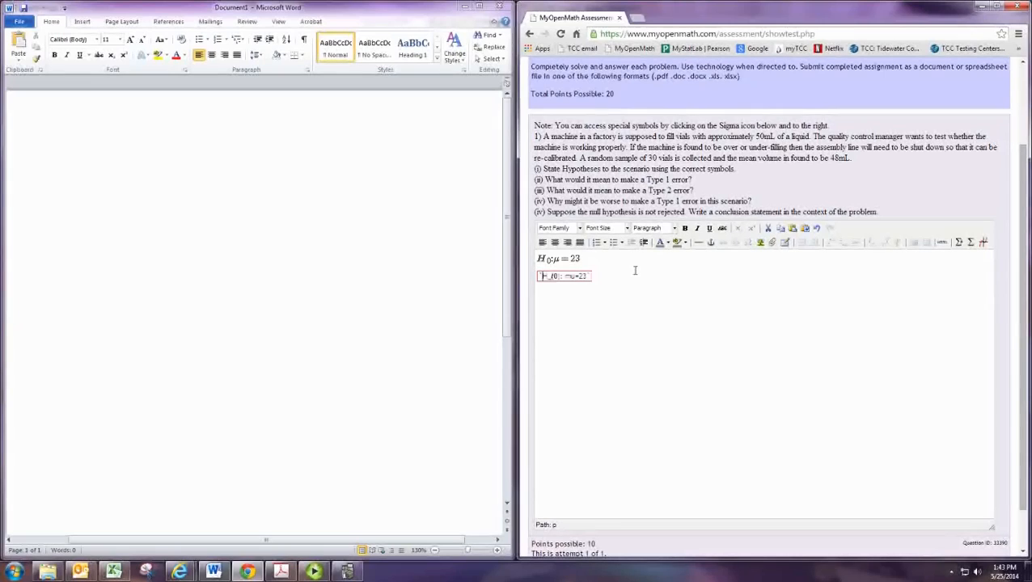
key("BackSpace")
type("1")
key("Right")
key("Right")
key("Right")
key("BackSpace")
Step: Insert ≠ from the Math Symbols palette so the second line renders as H₁: μ ≠ 23
left_click(971, 244)
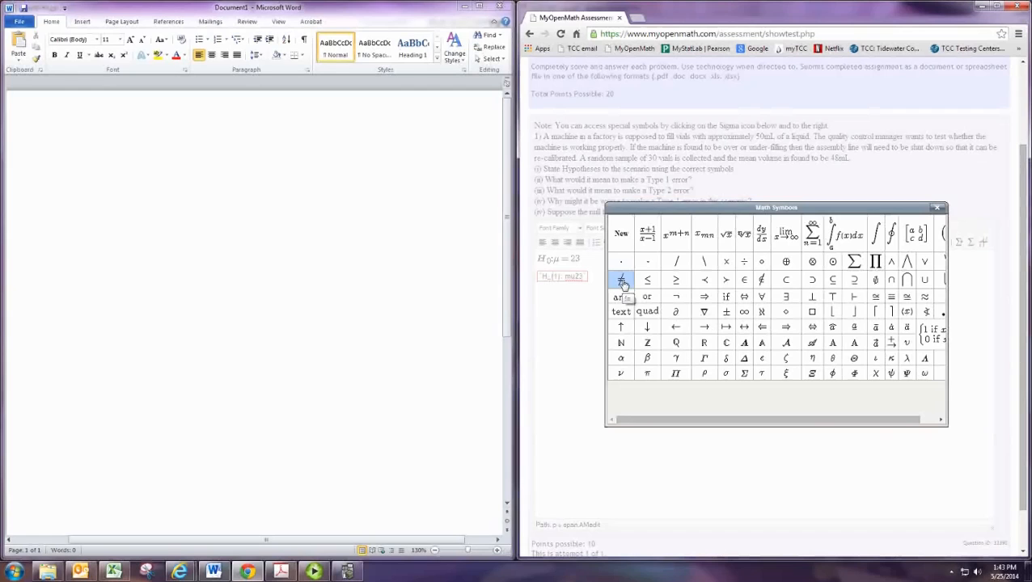
left_click(623, 283)
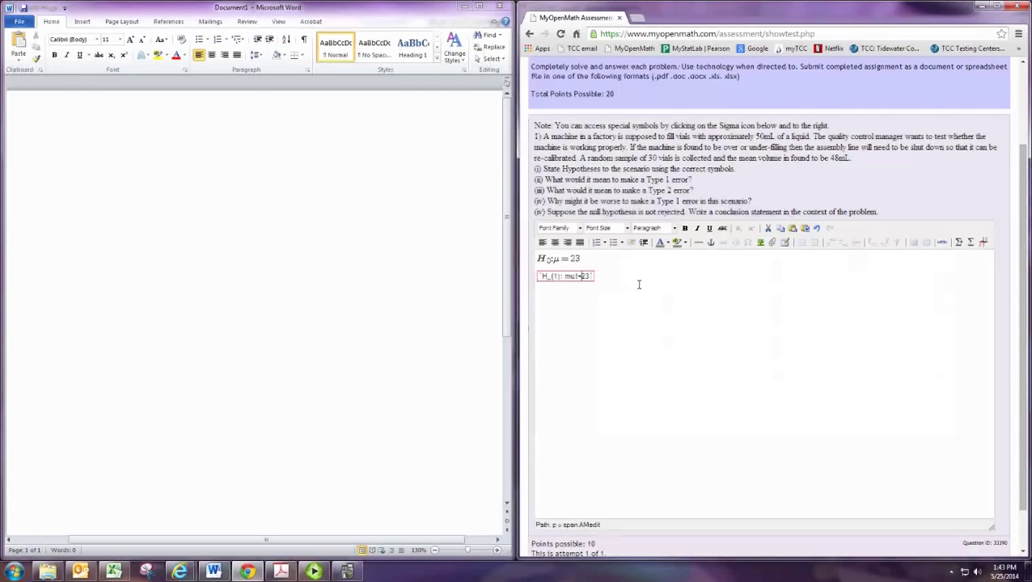
left_click(693, 297)
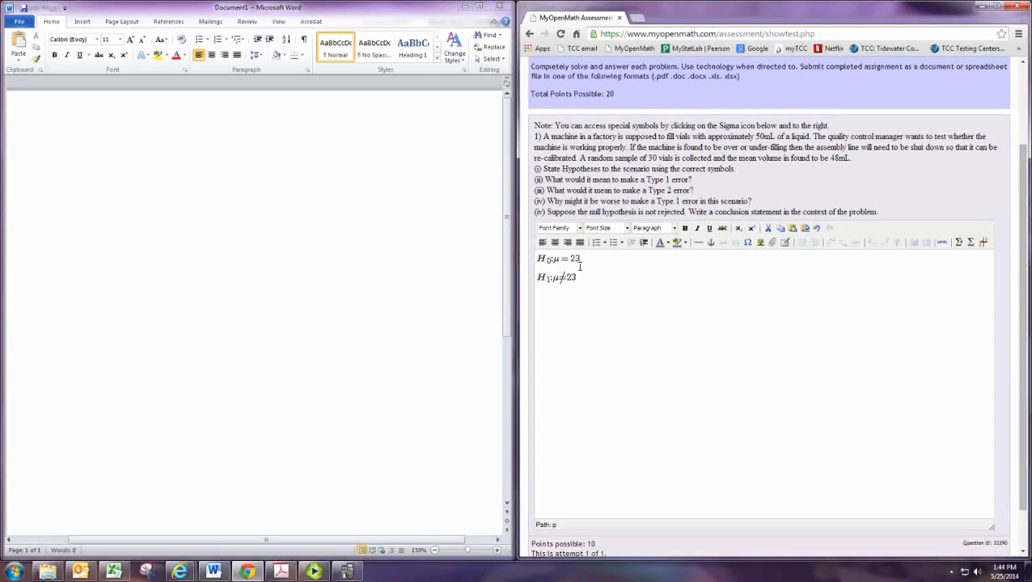
left_click(580, 277)
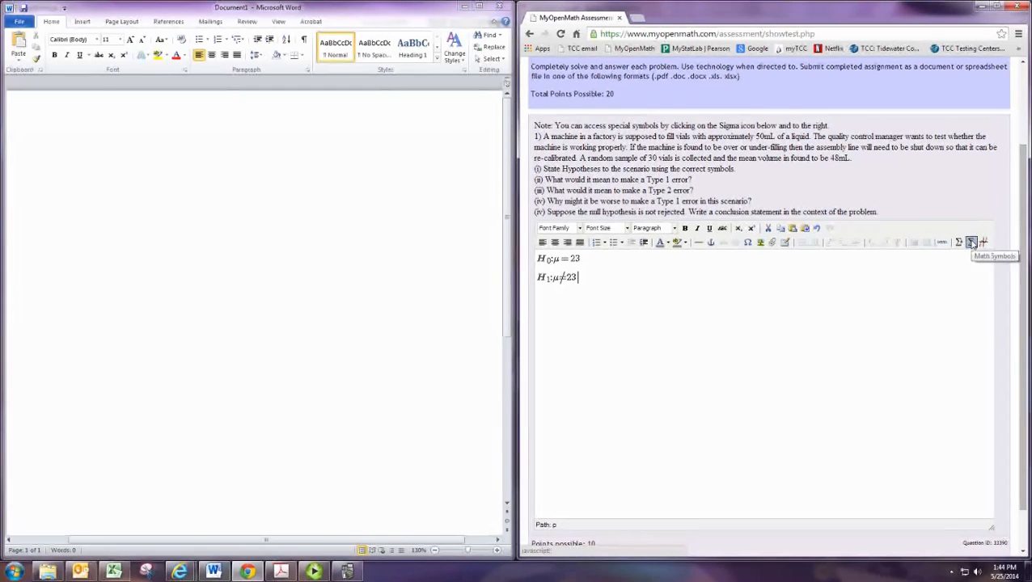
Step: Close the Math Symbols palette without inserting anything and switch to the Word document
left_click(971, 242)
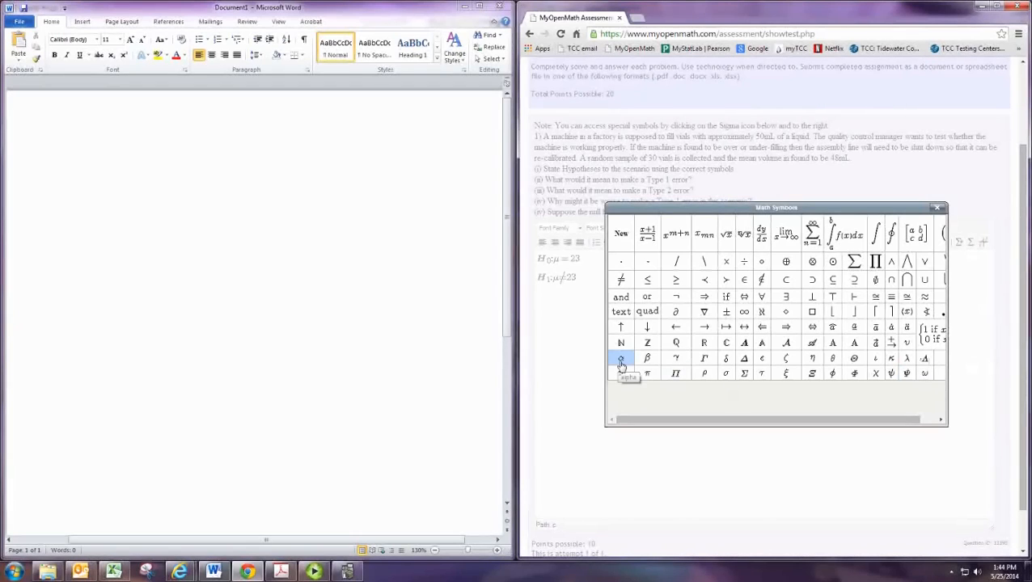
left_click(936, 209)
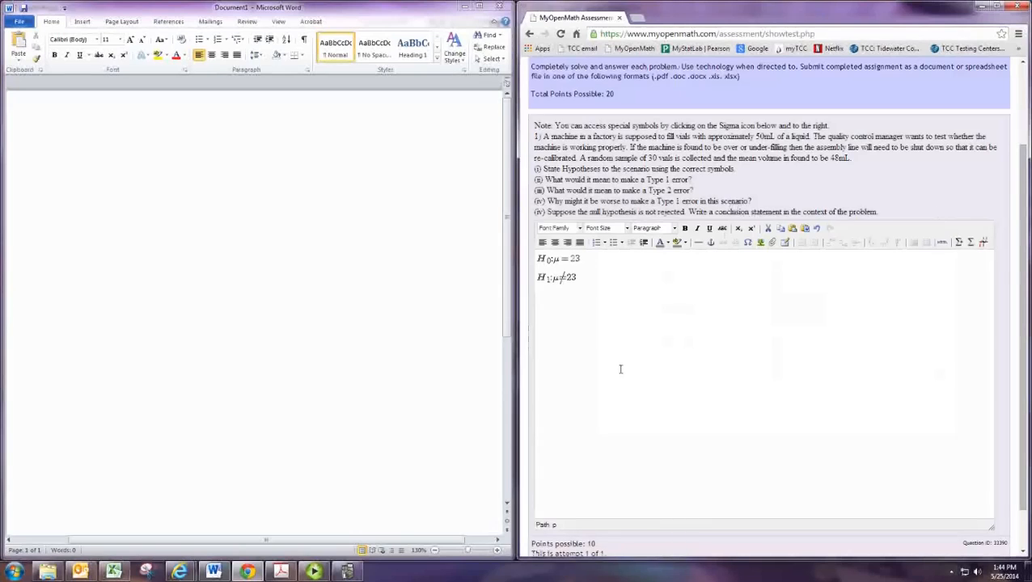
left_click(195, 193)
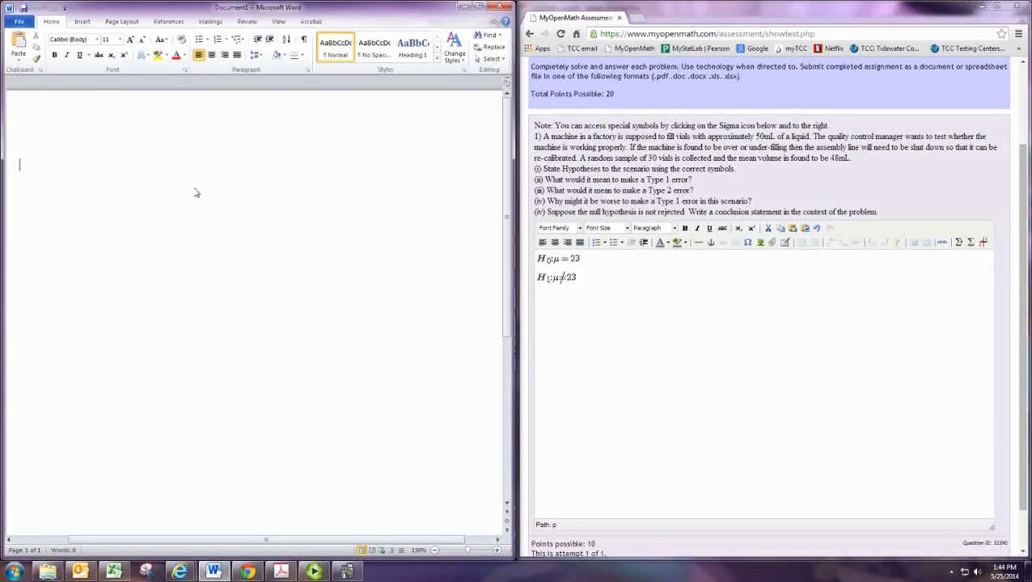
Step: Start a Word equation and build H₀ with a Script subscript structure
left_click(84, 22)
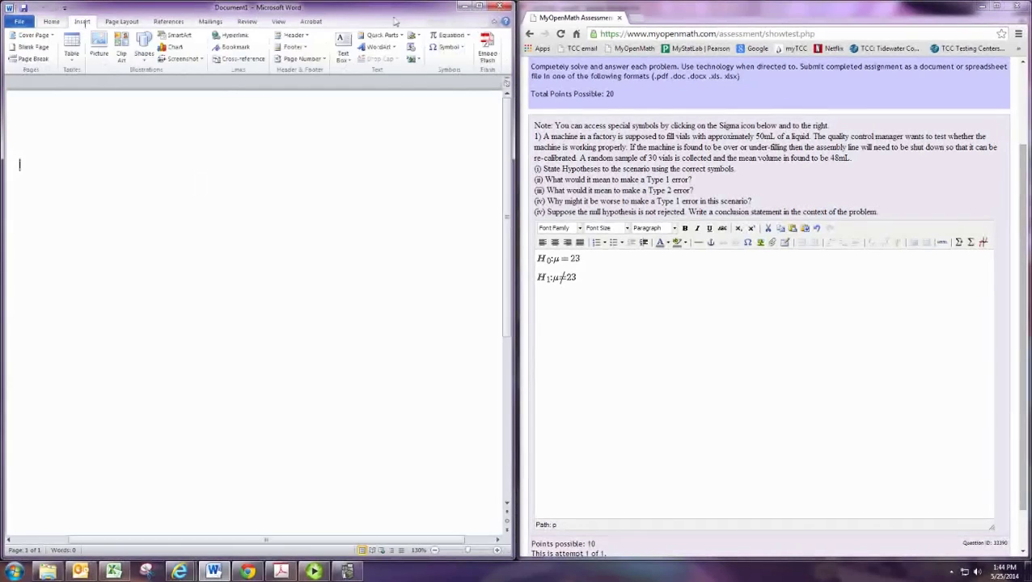
left_click(451, 38)
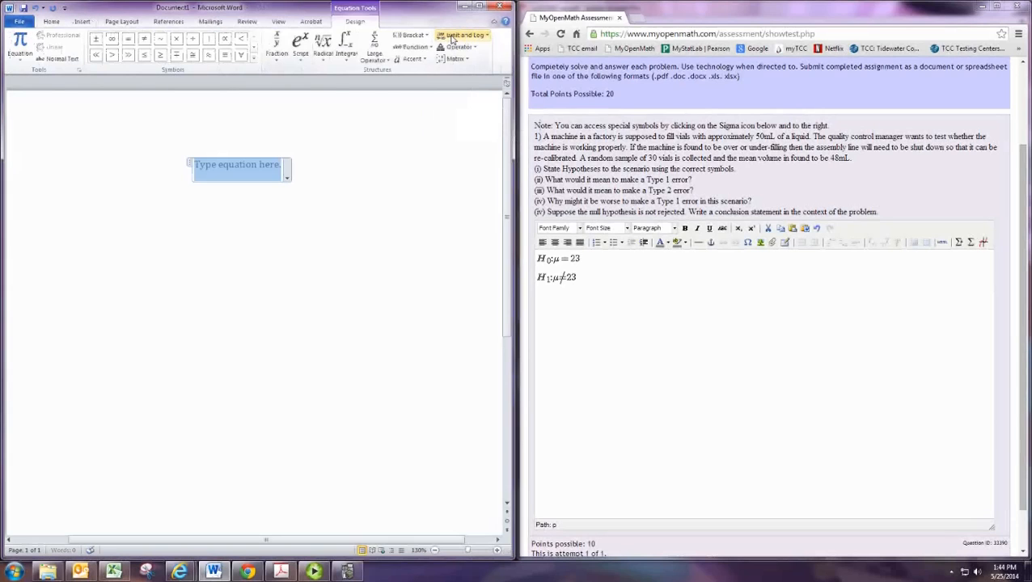
left_click(300, 46)
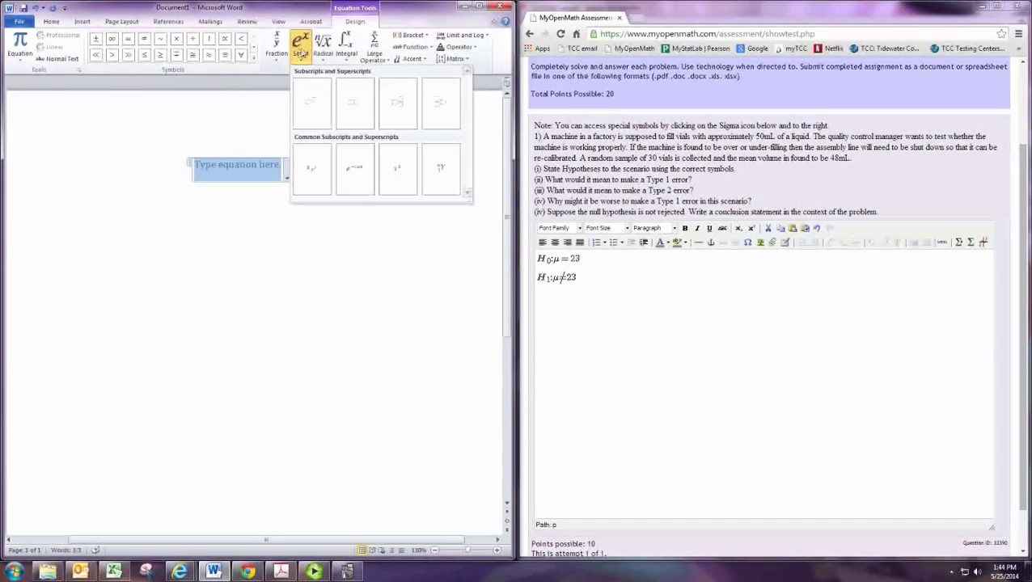
left_click(358, 109)
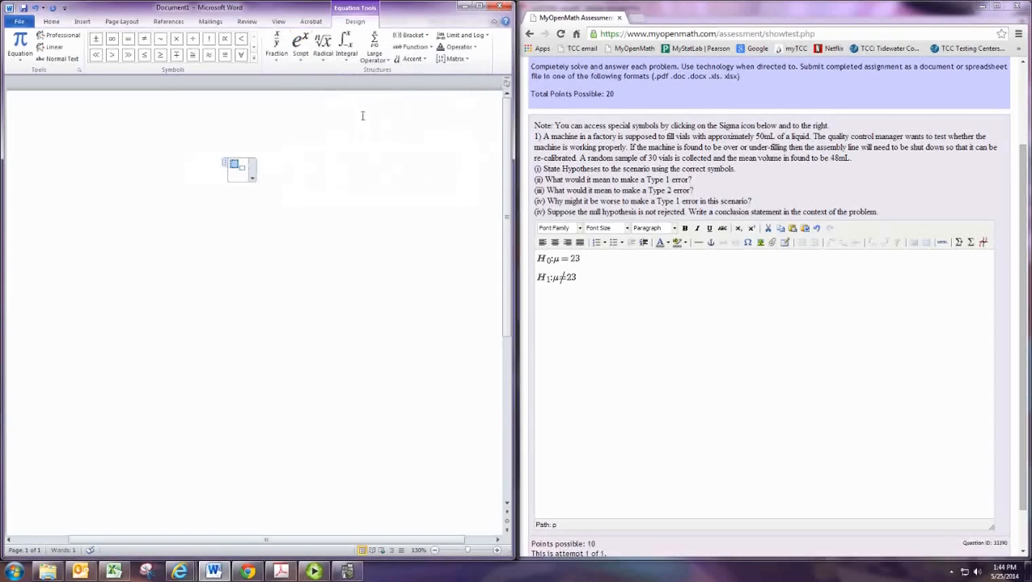
type("H")
key("Right")
type("0")
key("Right")
type(":")
Step: Add the colon, p, ≤ from the Symbols gallery and 0.3 to finish H₀: p ≤ 0.3, then copy it
left_click(257, 61)
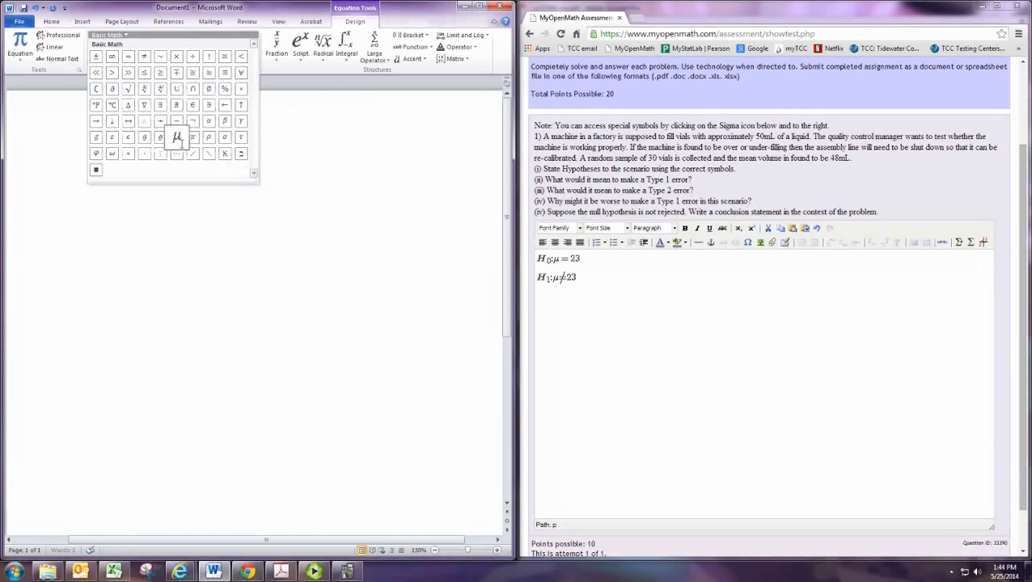
left_click(177, 137)
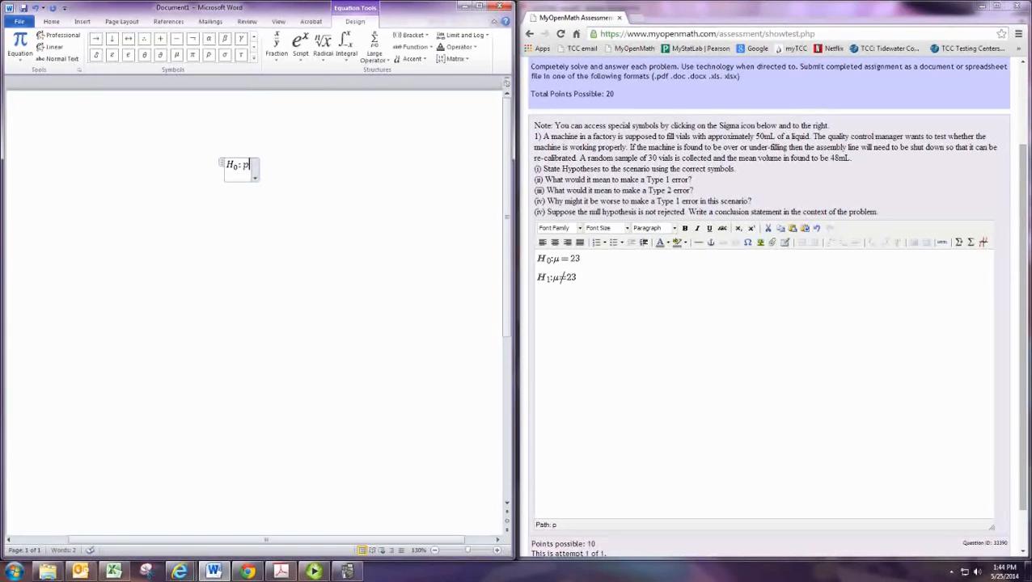
left_click(257, 64)
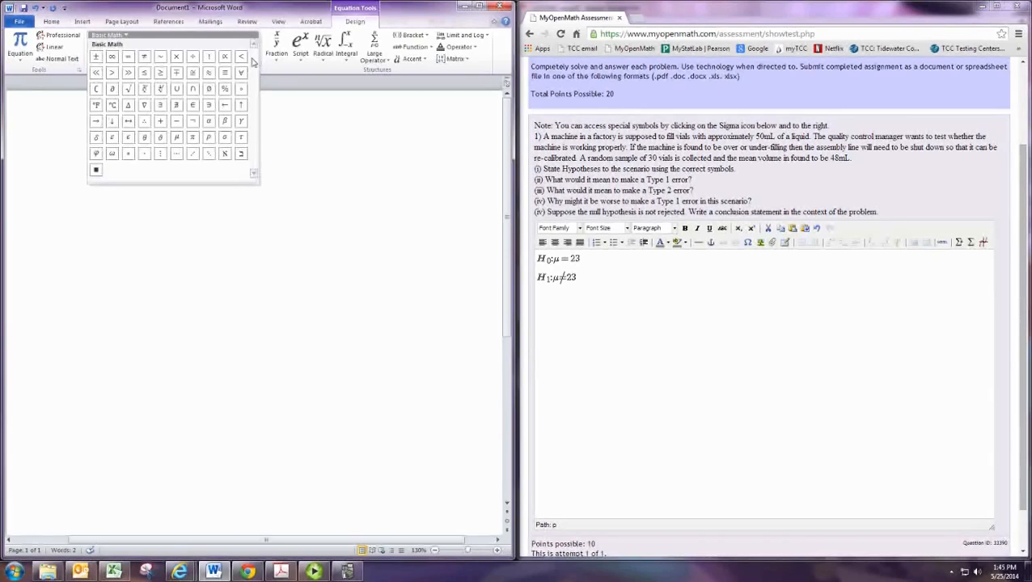
left_click(144, 73)
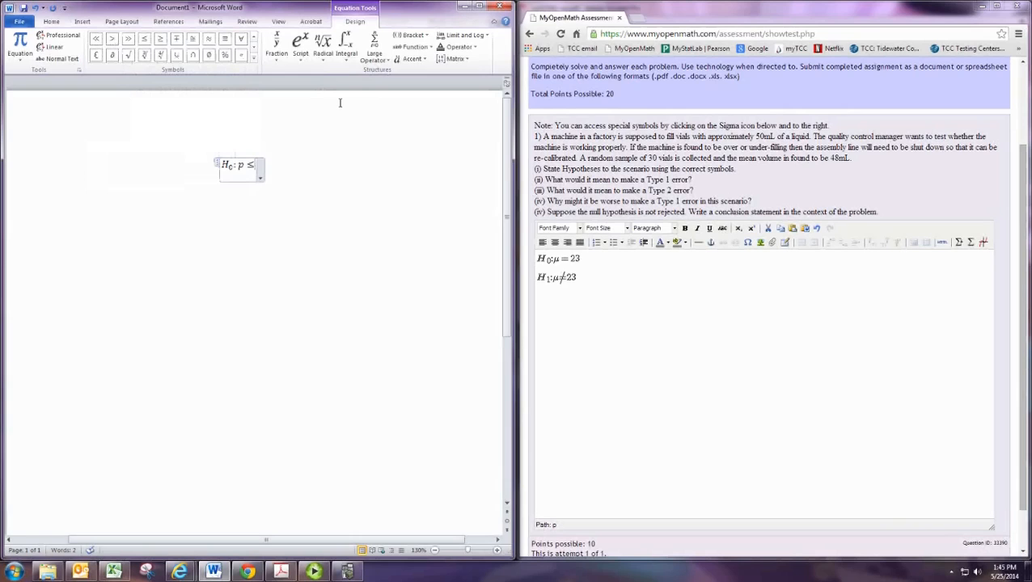
type("0.3")
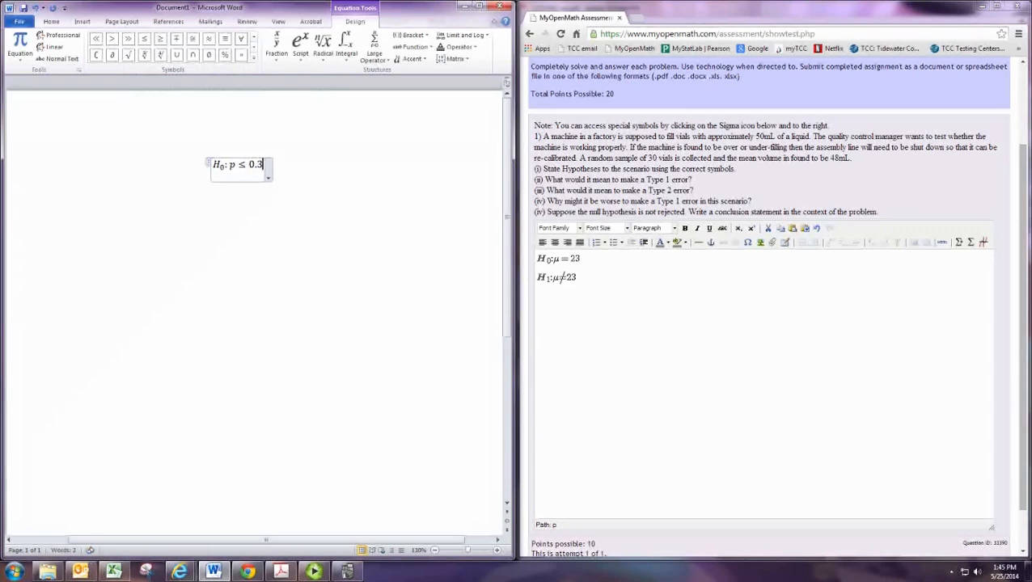
key("ctrl+a")
key("ctrl+c")
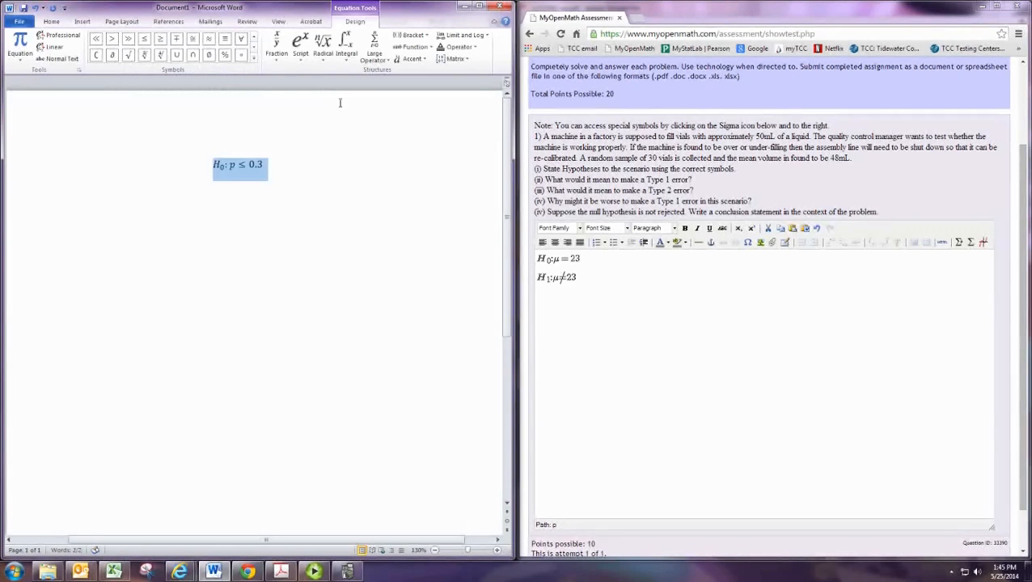
key("Right")
key("Right")
Step: Paste the equation on a new line and change it to H₁: p > 0.3, then enlarge the view
key("Return")
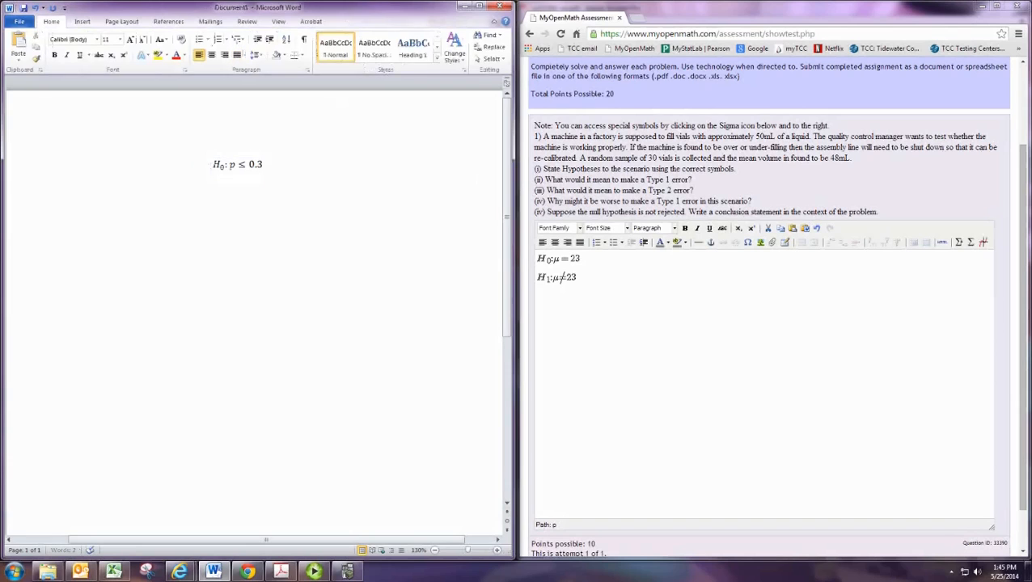
key("ctrl+v")
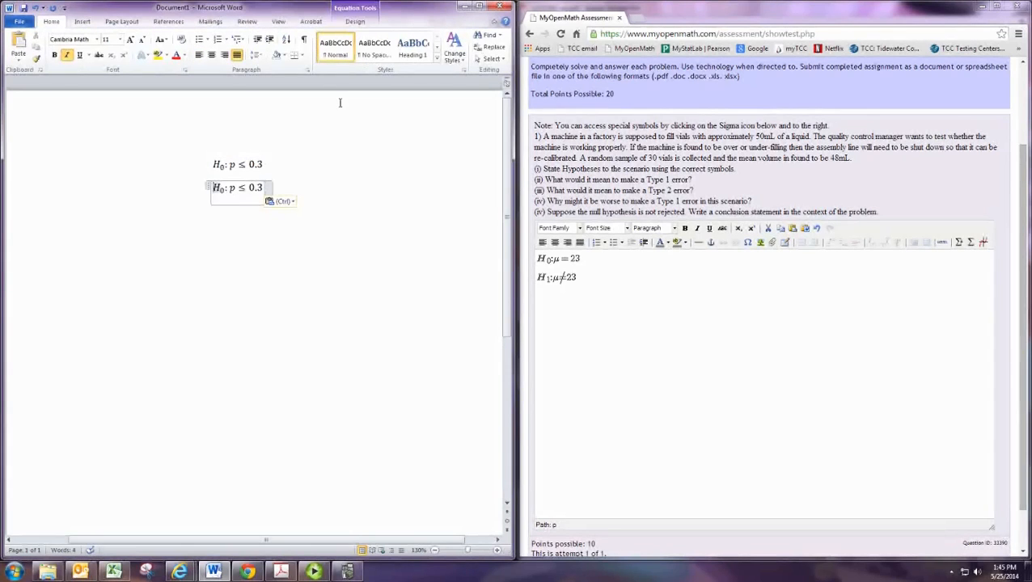
key("BackSpace")
type("1")
key("Right")
key("Right")
key("Right")
key("BackSpace")
type(">")
key("Return")
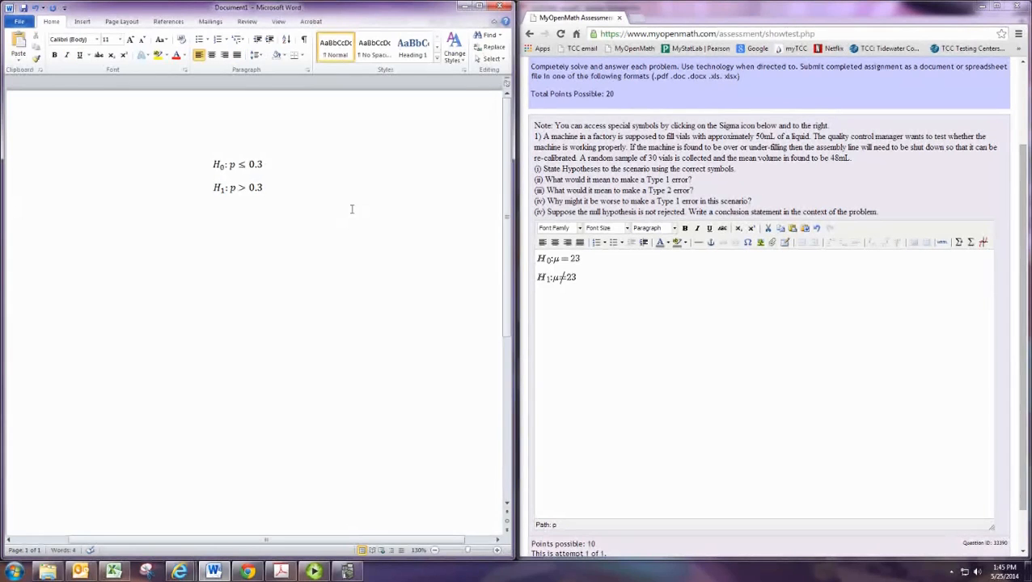
left_click(497, 551)
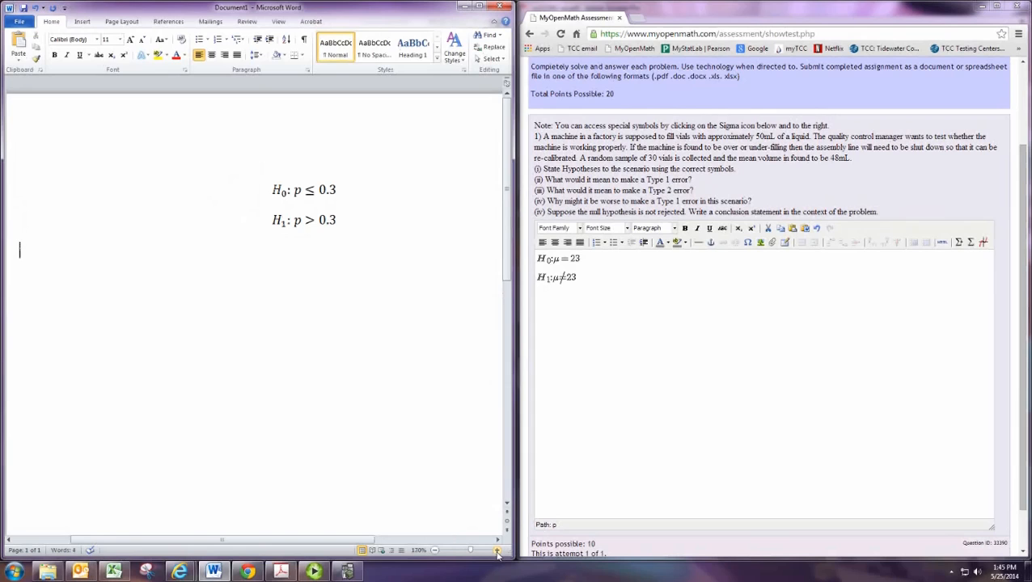